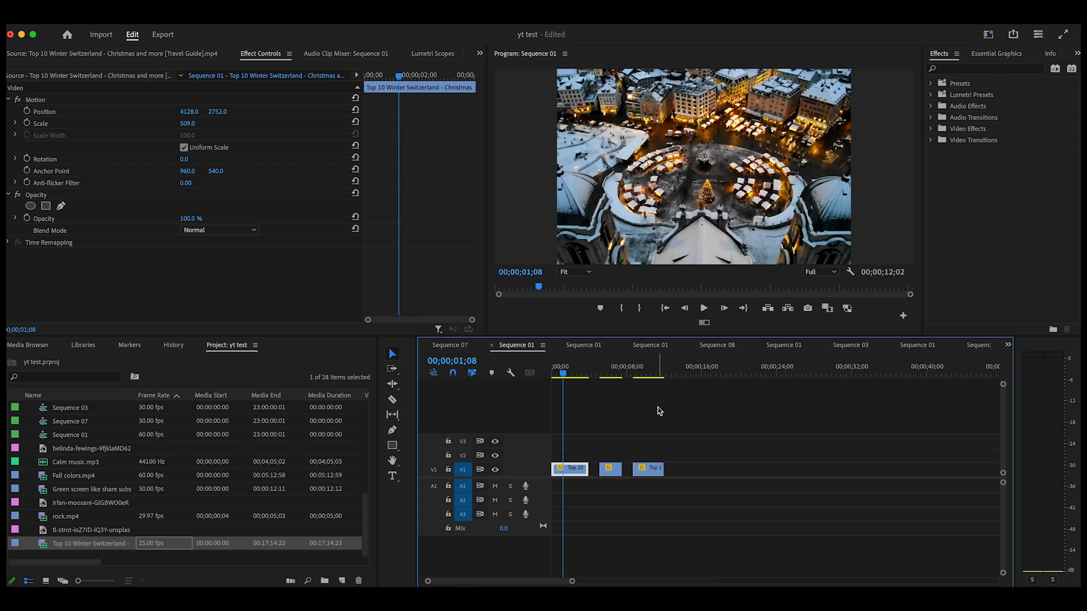
# Step: Scrub back and forth through the first clip around the two-second mark to preview its original look
pyautogui.moveTo(564, 377); pyautogui.dragTo(565, 400)
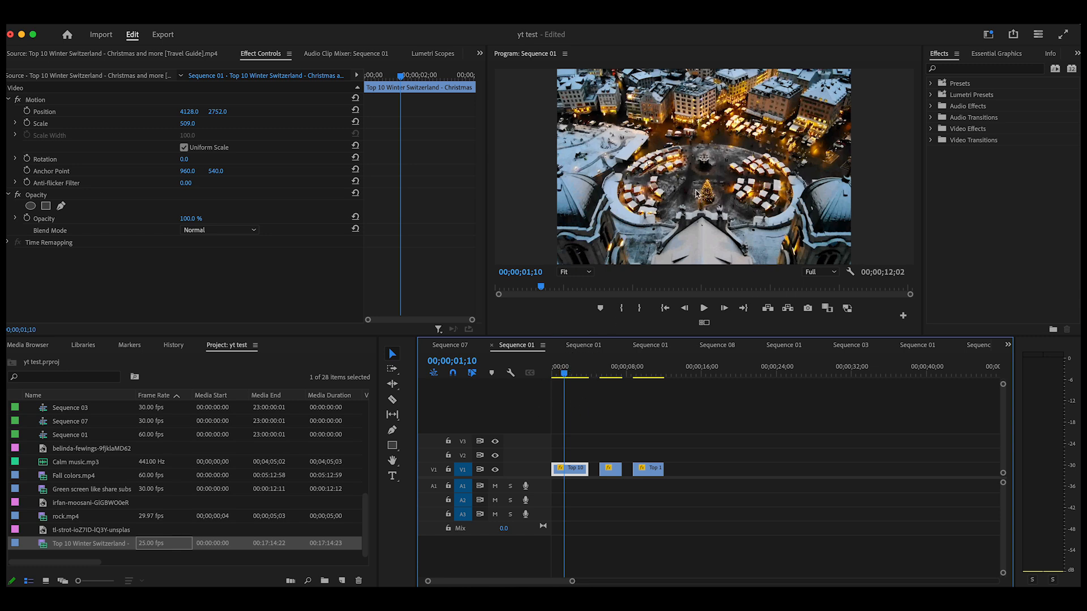
pyautogui.moveTo(566, 378); pyautogui.dragTo(568, 390)
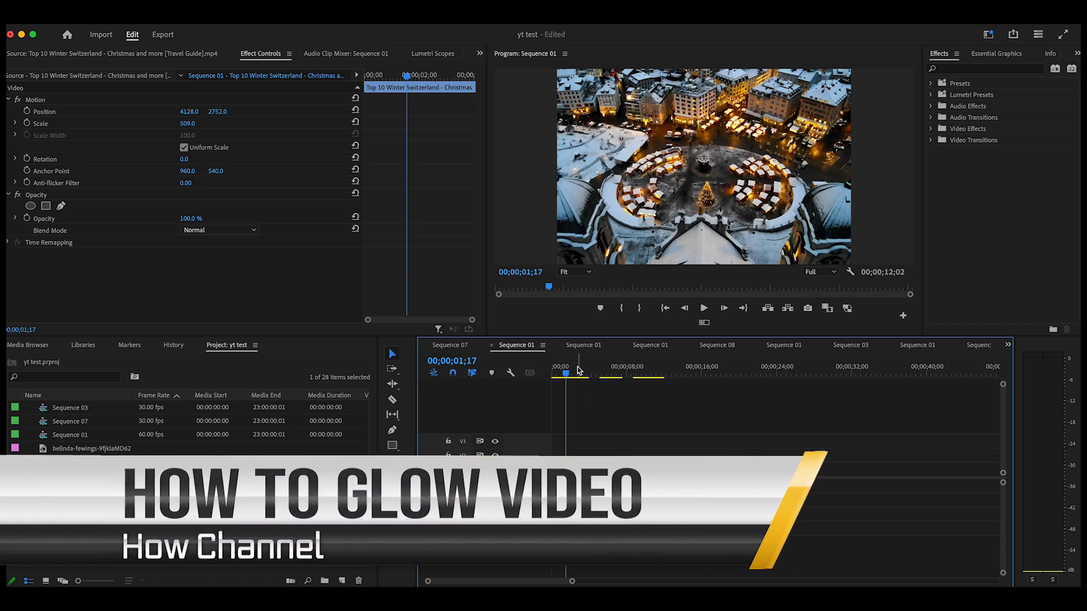
pyautogui.moveTo(568, 378); pyautogui.dragTo(571, 384)
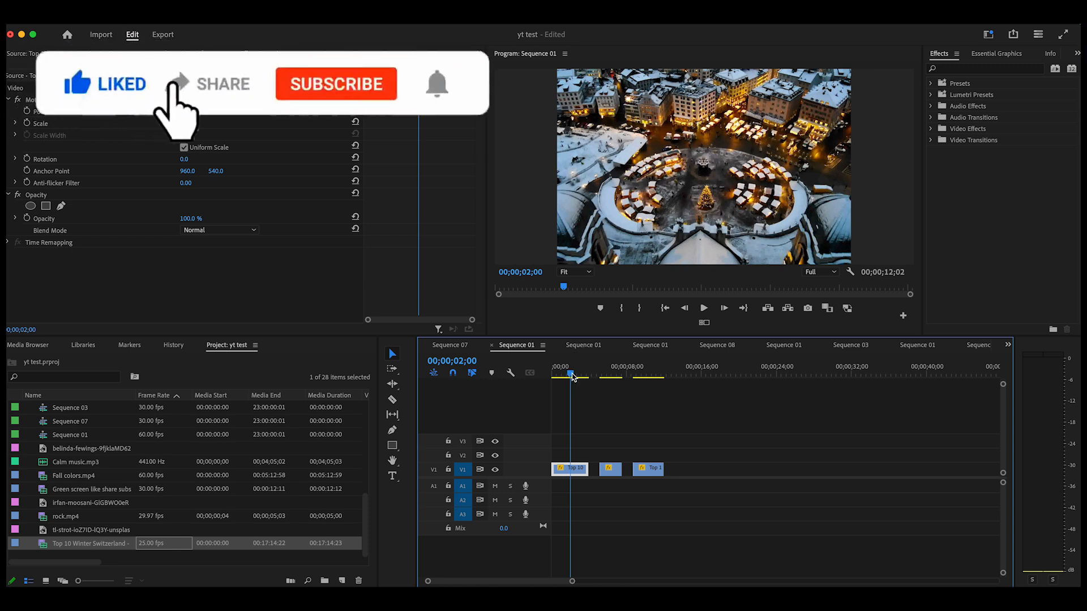
pyautogui.click(573, 377)
pyautogui.moveTo(574, 382)
pyautogui.mouseDown()
pyautogui.moveTo(561, 397)
pyautogui.moveTo(570, 390)
pyautogui.mouseUp()
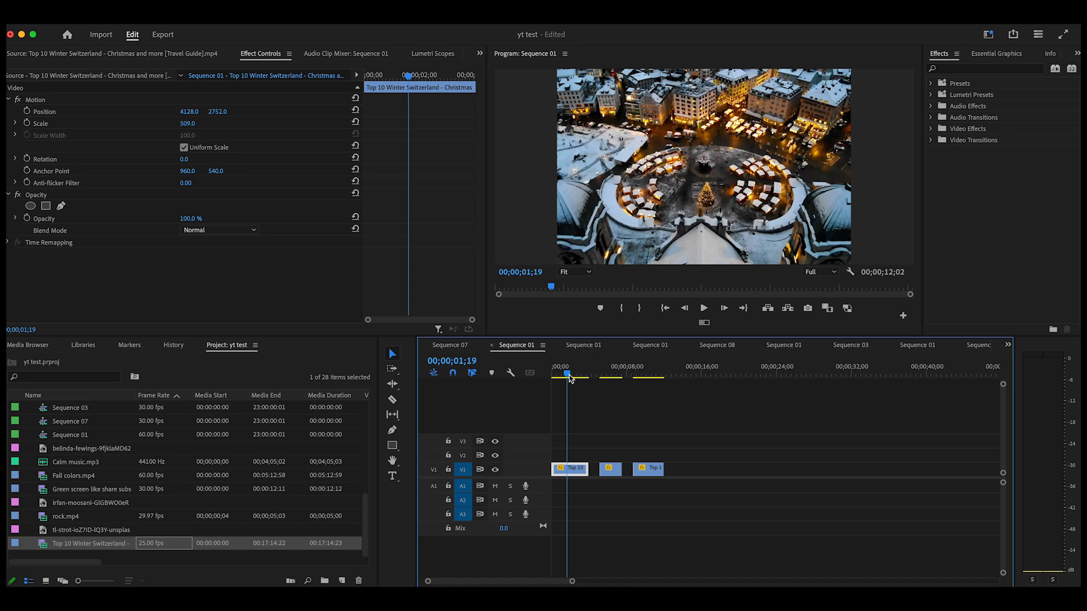
pyautogui.moveTo(570, 378); pyautogui.dragTo(573, 384)
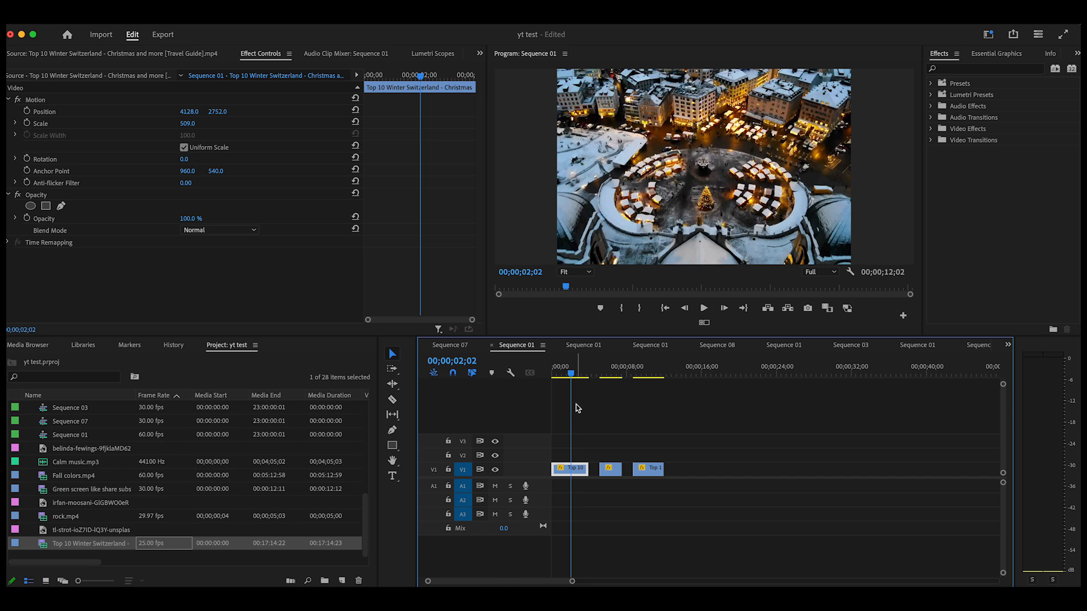
pyautogui.click(568, 381)
pyautogui.moveTo(568, 379); pyautogui.dragTo(568, 380)
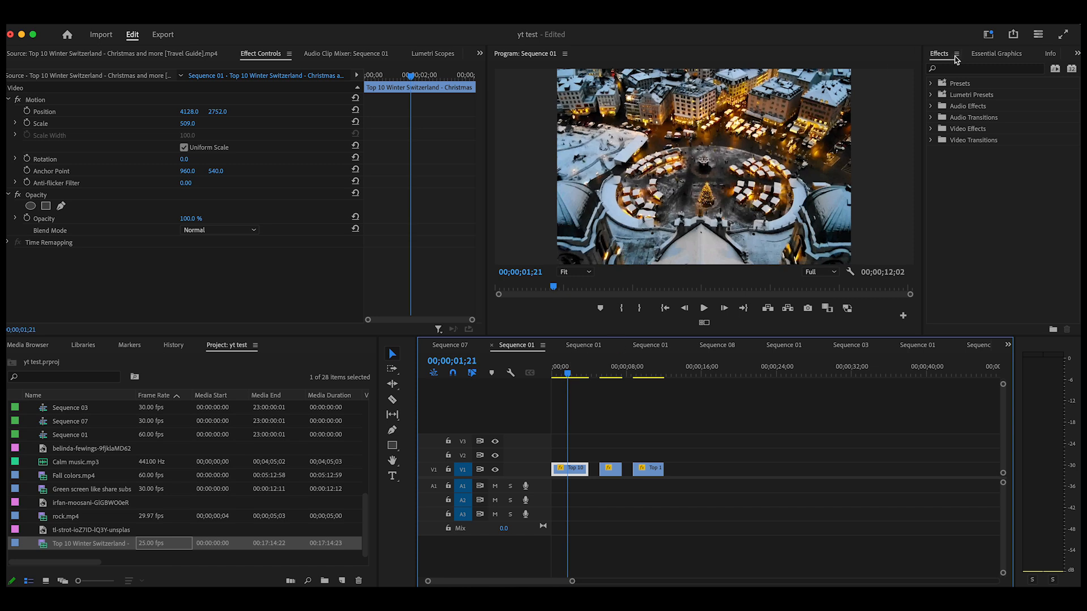
# Step: Search the effects for "vr" and apply the VR Glow effect to the first clip in Sequence 01
pyautogui.click(948, 71)
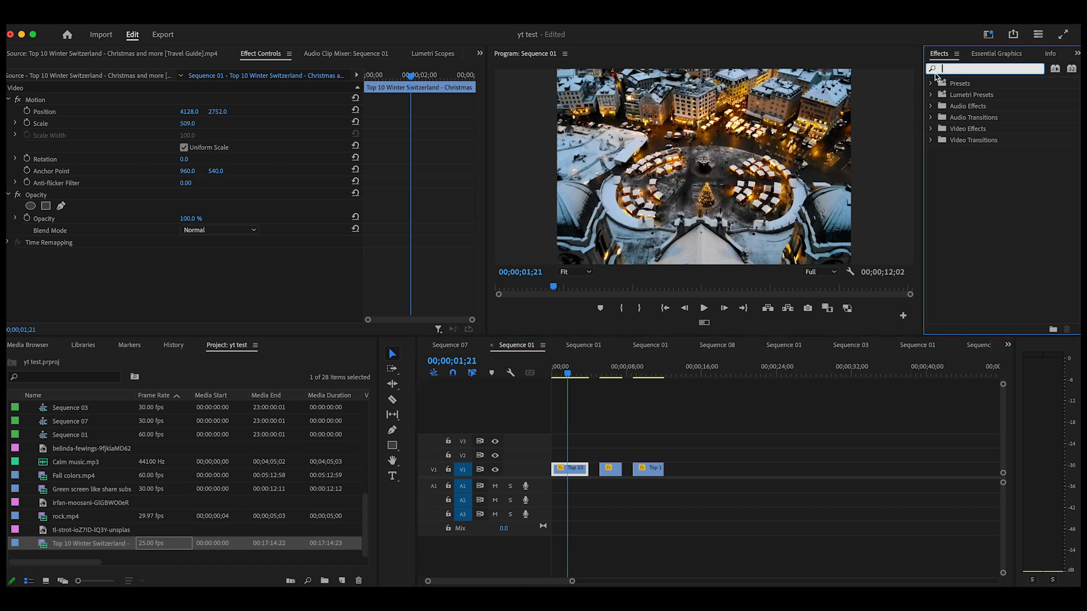
pyautogui.write('vr')
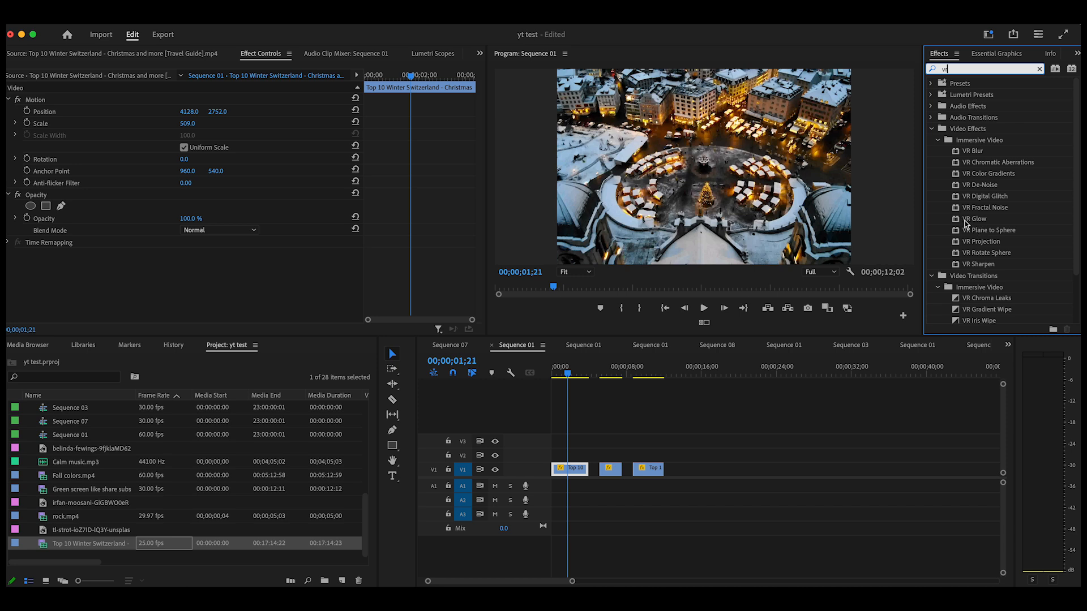
pyautogui.moveTo(957, 223); pyautogui.dragTo(562, 469)
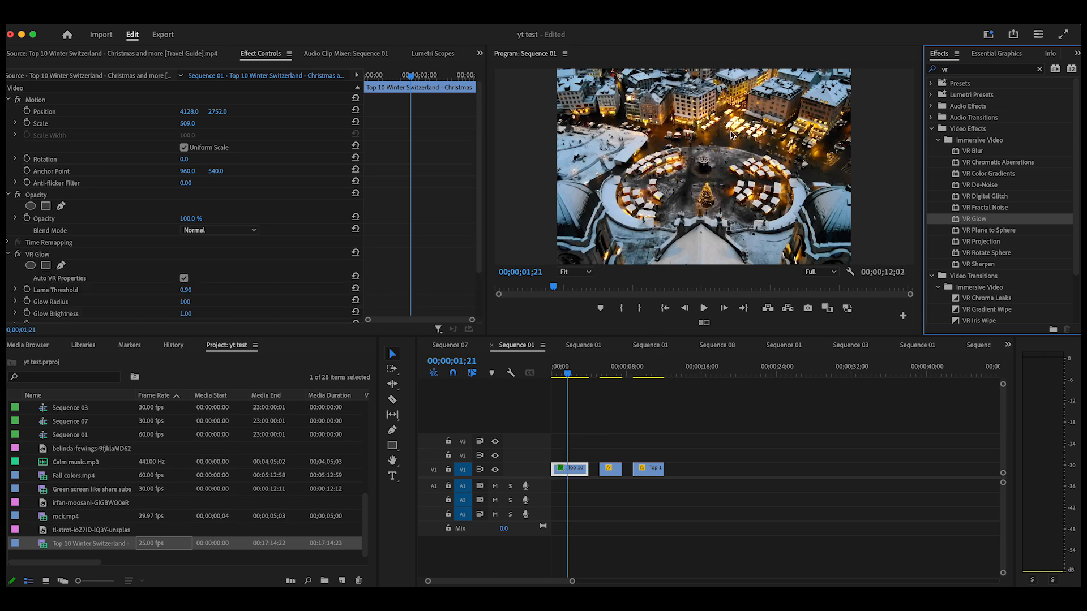
# Step: Try a VR Glow Luma Threshold of 1.00 on the first clip, then lower it to 0.89
pyautogui.scroll(-3, 199, 224)
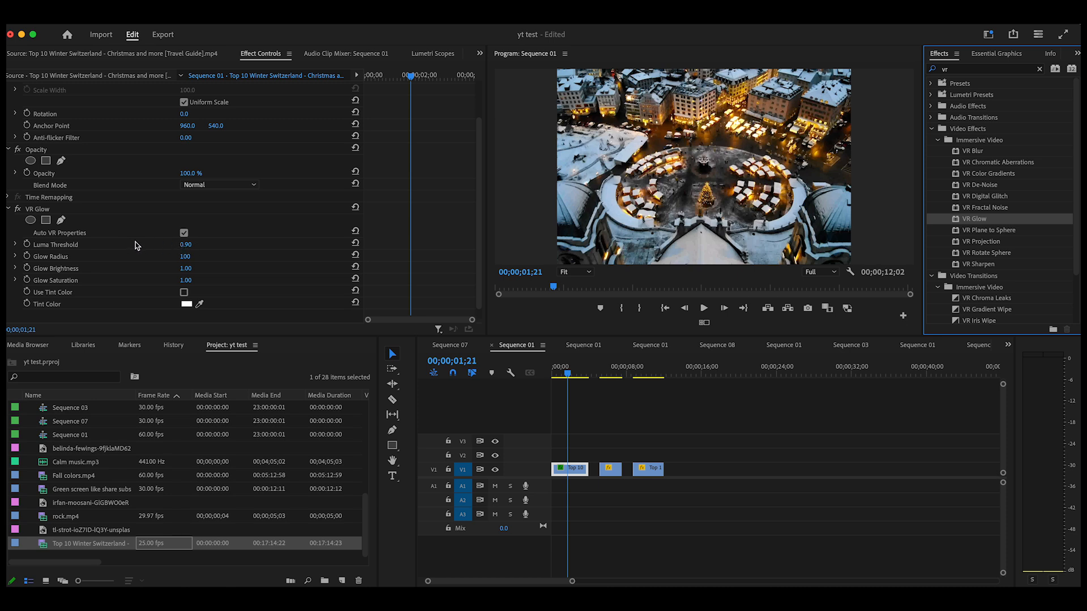
pyautogui.click(186, 245)
pyautogui.moveTo(186, 245); pyautogui.dragTo(238, 245)
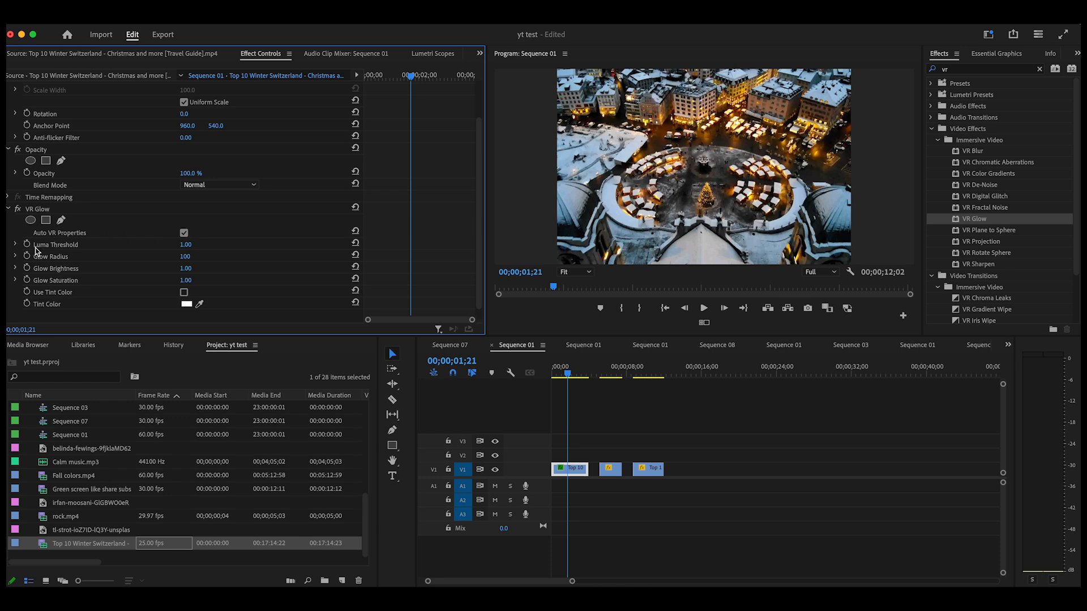
pyautogui.click(16, 245)
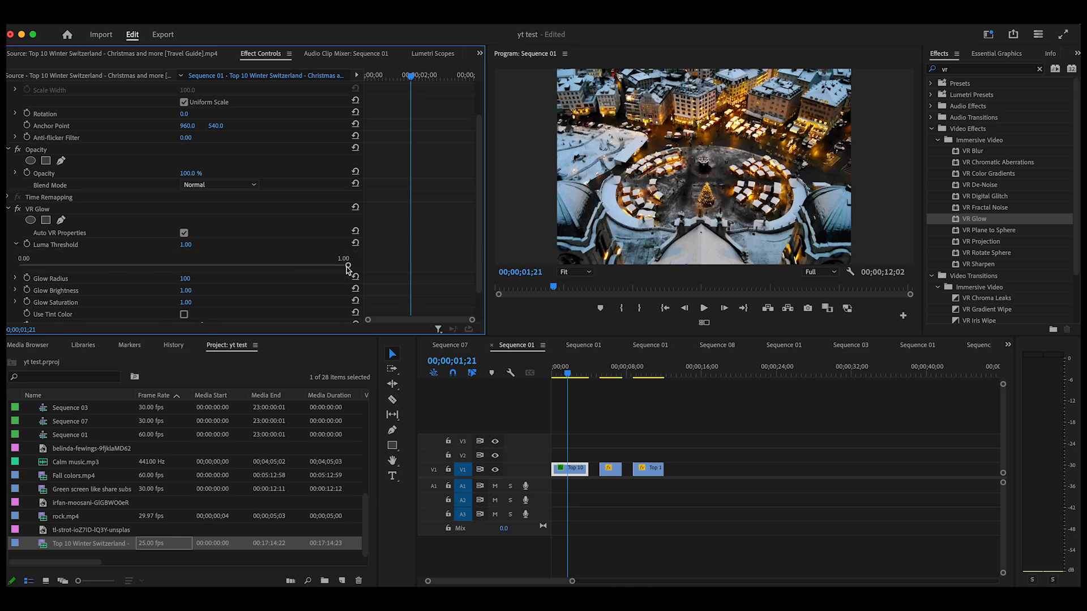
pyautogui.moveTo(348, 266); pyautogui.dragTo(304, 272)
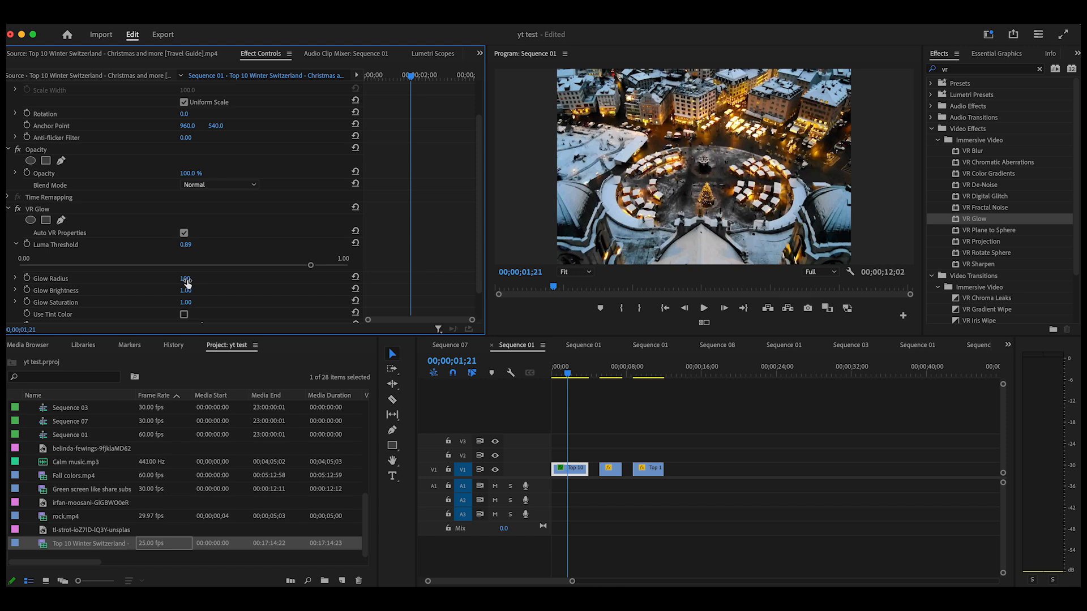
# Step: Set the first clip's VR Glow to a Glow Radius of 177 and a Glow Brightness of 4.94
pyautogui.click(15, 279)
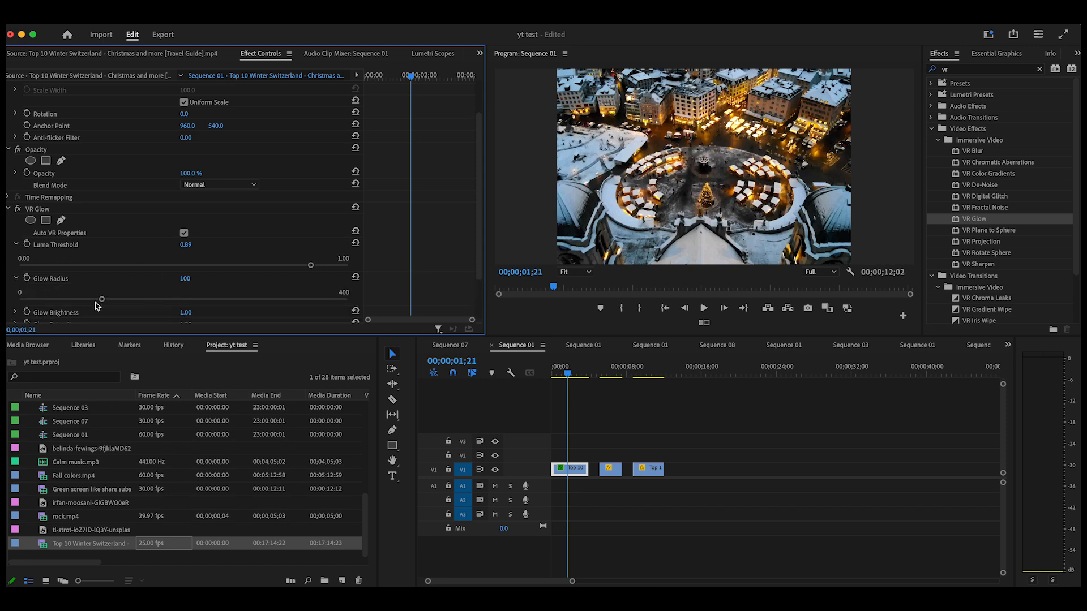
pyautogui.moveTo(103, 303); pyautogui.dragTo(164, 307)
pyautogui.scroll(-2, 187, 262)
pyautogui.click(15, 257)
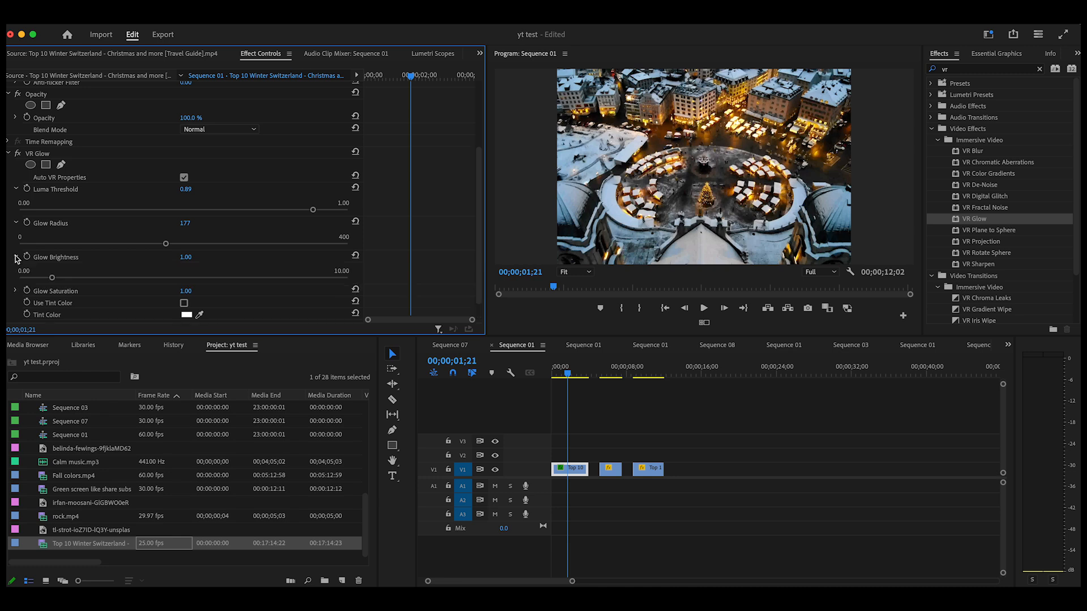
pyautogui.moveTo(52, 278); pyautogui.dragTo(219, 295)
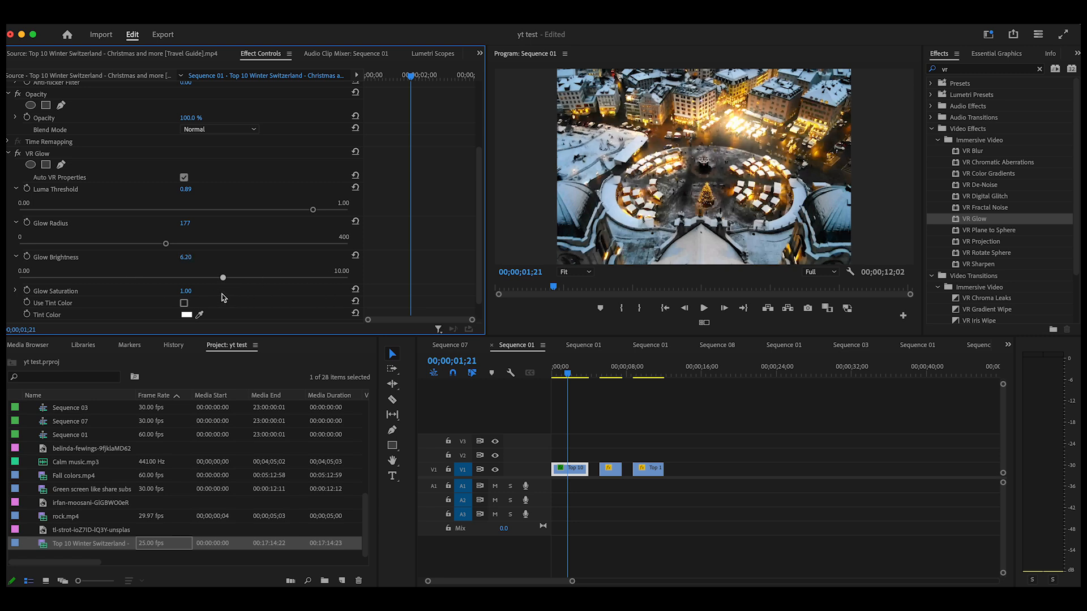
pyautogui.moveTo(238, 295); pyautogui.dragTo(184, 296)
# Step: Play the first clip from its beginning to review the glow, ending with the playhead at 00;00;02;18
pyautogui.moveTo(568, 376); pyautogui.dragTo(546, 383)
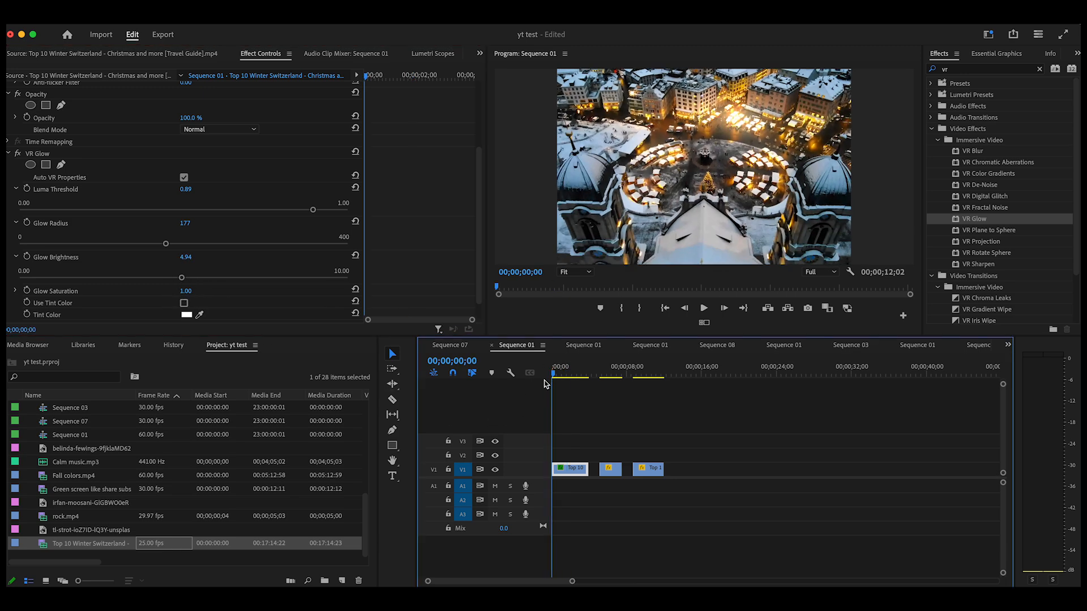
pyautogui.click(705, 310)
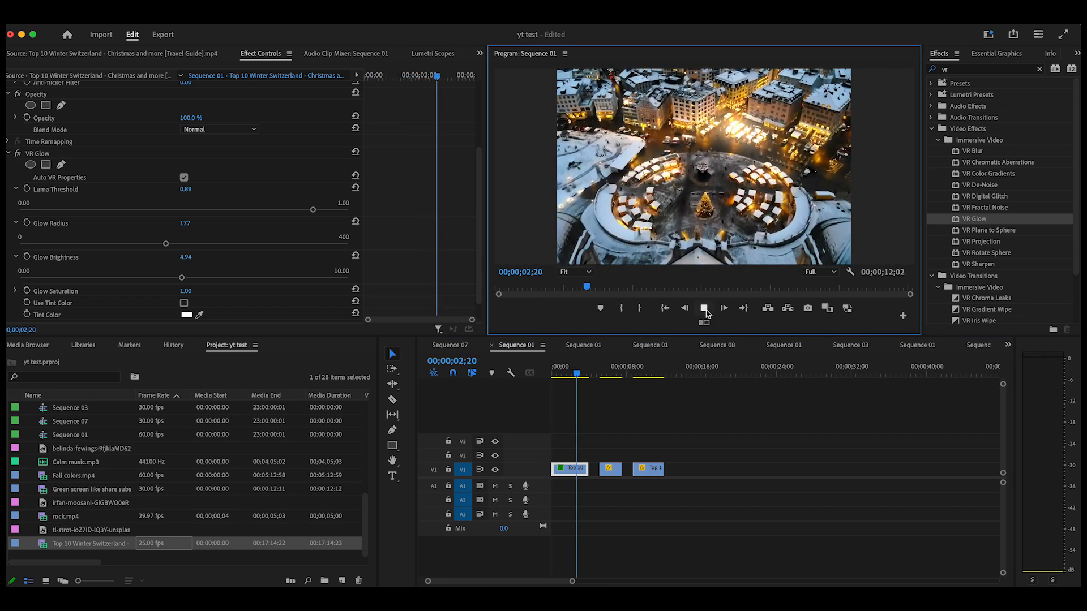
pyautogui.click(704, 308)
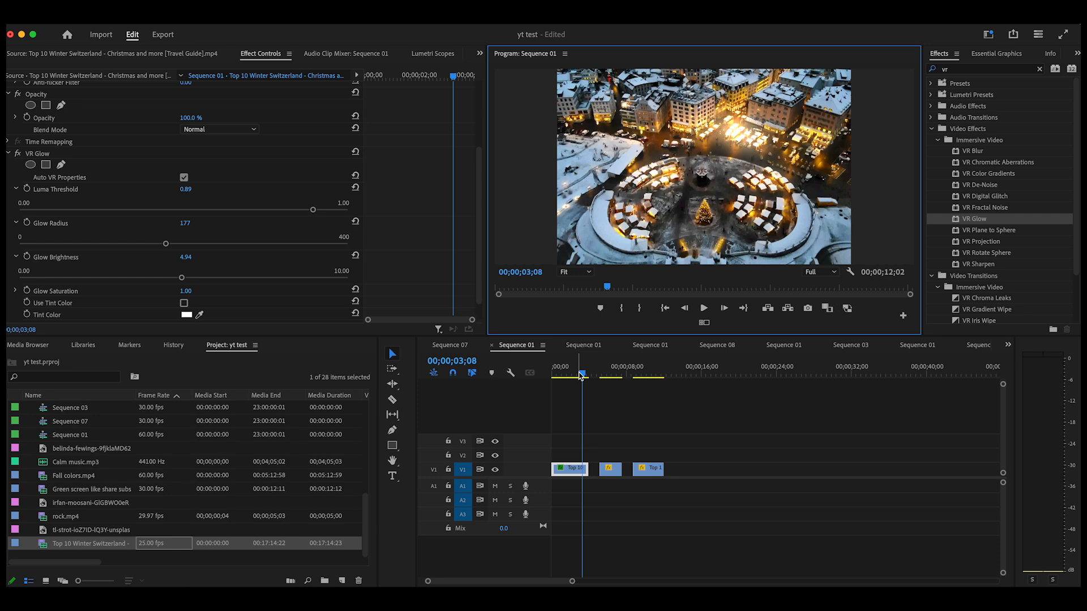
pyautogui.moveTo(581, 375); pyautogui.dragTo(575, 375)
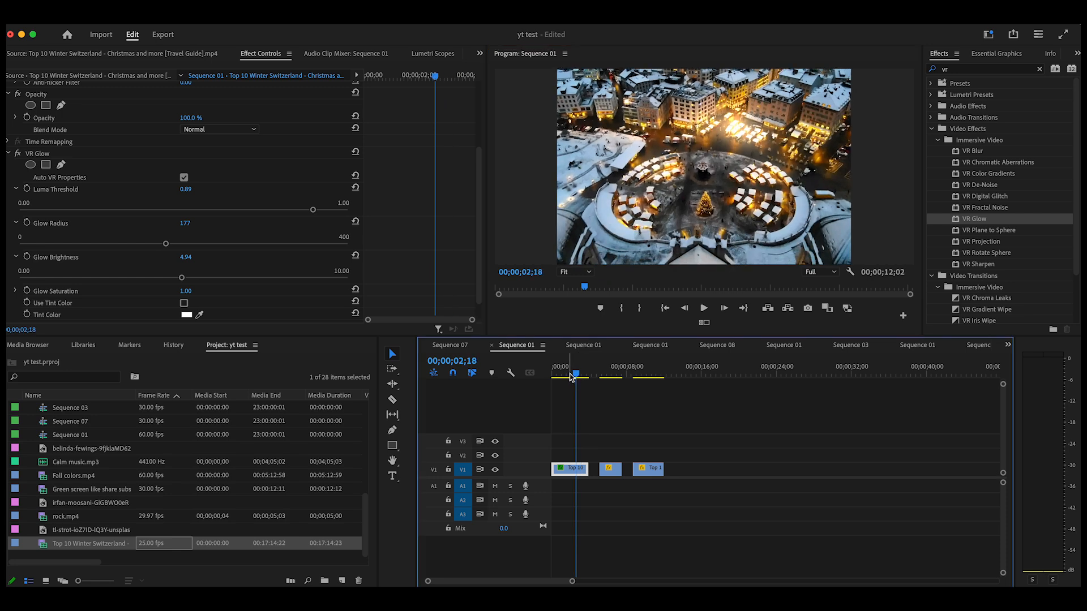
# Step: Compare the first clip with VR Glow disabled and enabled, and set its Luma Threshold to 0.96
pyautogui.click(18, 154)
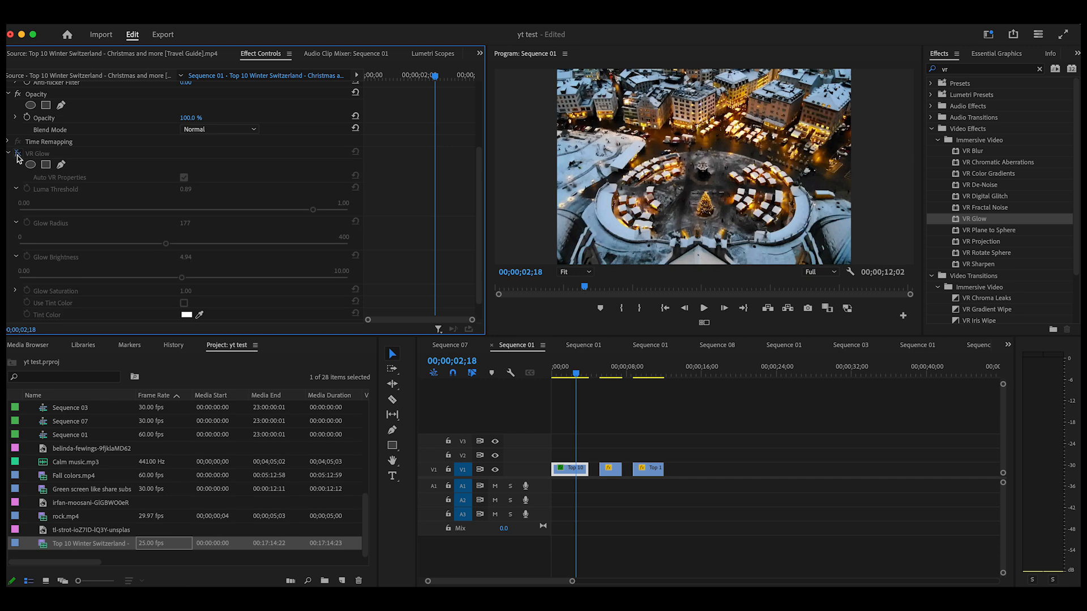
pyautogui.click(17, 154)
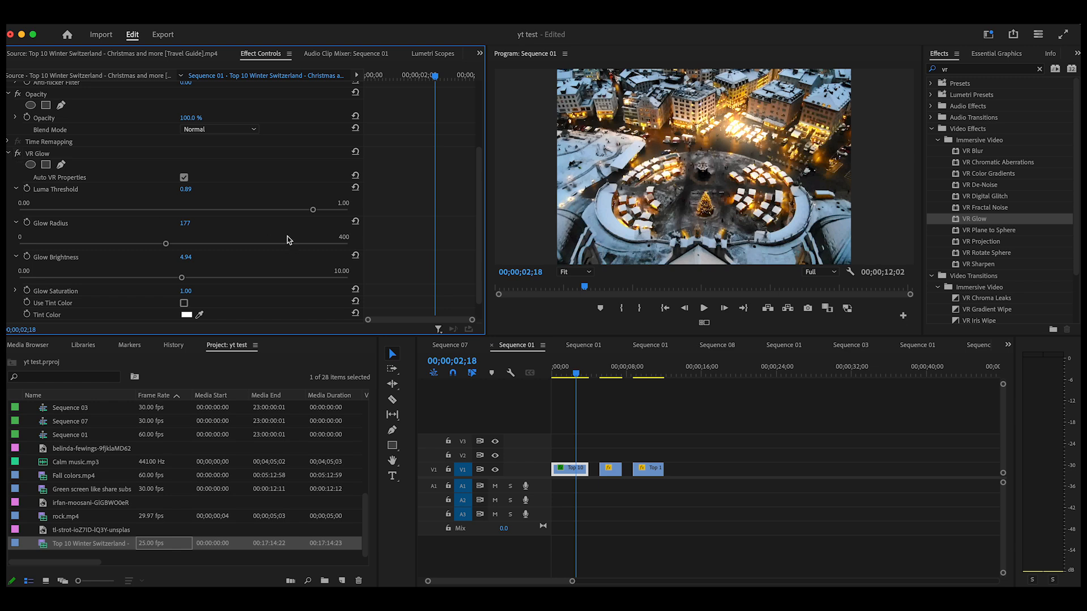
pyautogui.moveTo(311, 211); pyautogui.dragTo(335, 217)
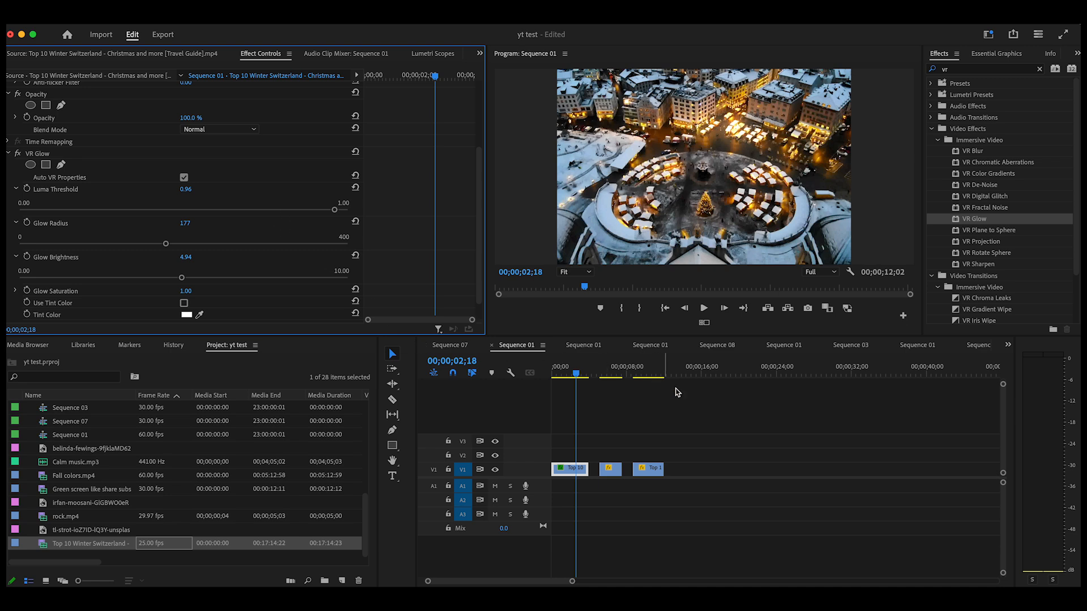
# Step: Apply VR Glow to the second clip, with the playhead at 00;00;05;24, and set its Luma Threshold to 0.34
pyautogui.moveTo(578, 377); pyautogui.dragTo(606, 386)
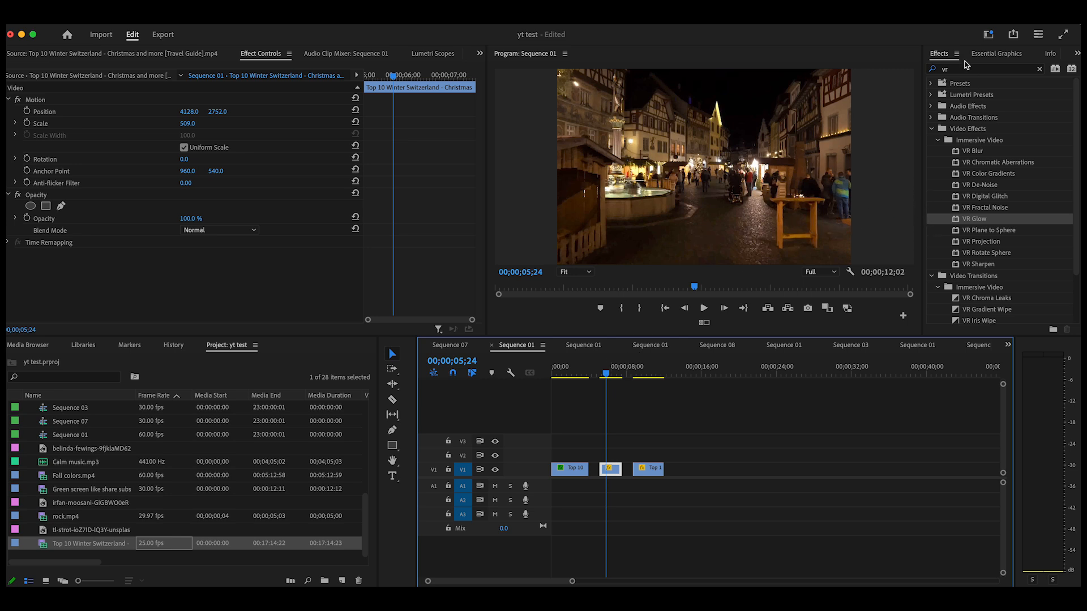
pyautogui.moveTo(959, 224); pyautogui.dragTo(613, 470)
pyautogui.scroll(-2, 126, 217)
pyautogui.scroll(-2, 127, 217)
pyautogui.click(15, 244)
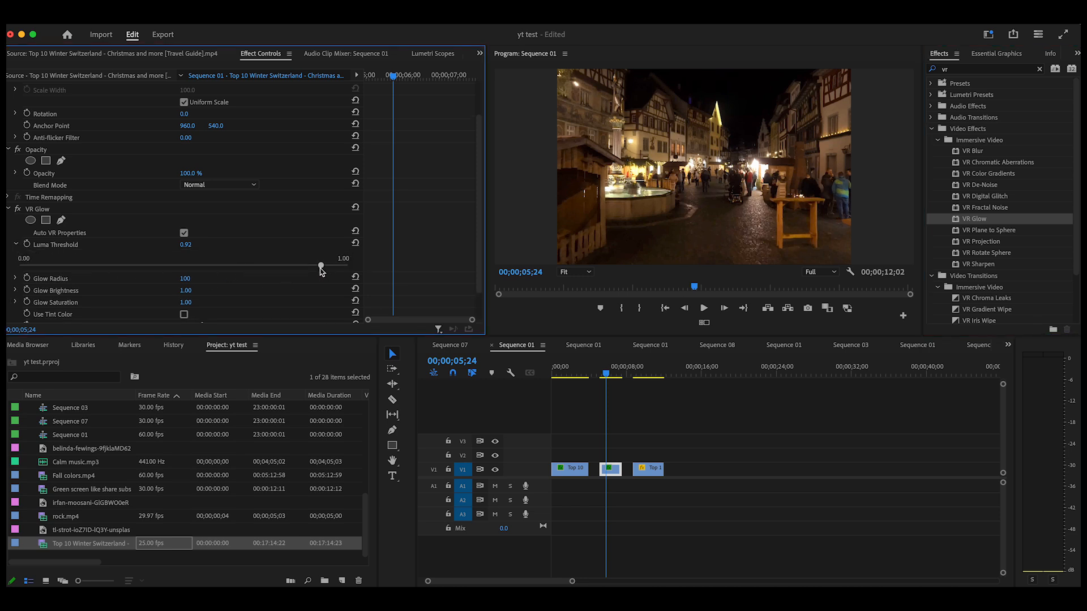
pyautogui.moveTo(325, 271)
pyautogui.mouseDown()
pyautogui.moveTo(19, 276)
pyautogui.moveTo(214, 273)
pyautogui.moveTo(331, 289)
pyautogui.mouseUp()
pyautogui.moveTo(332, 289); pyautogui.dragTo(131, 271)
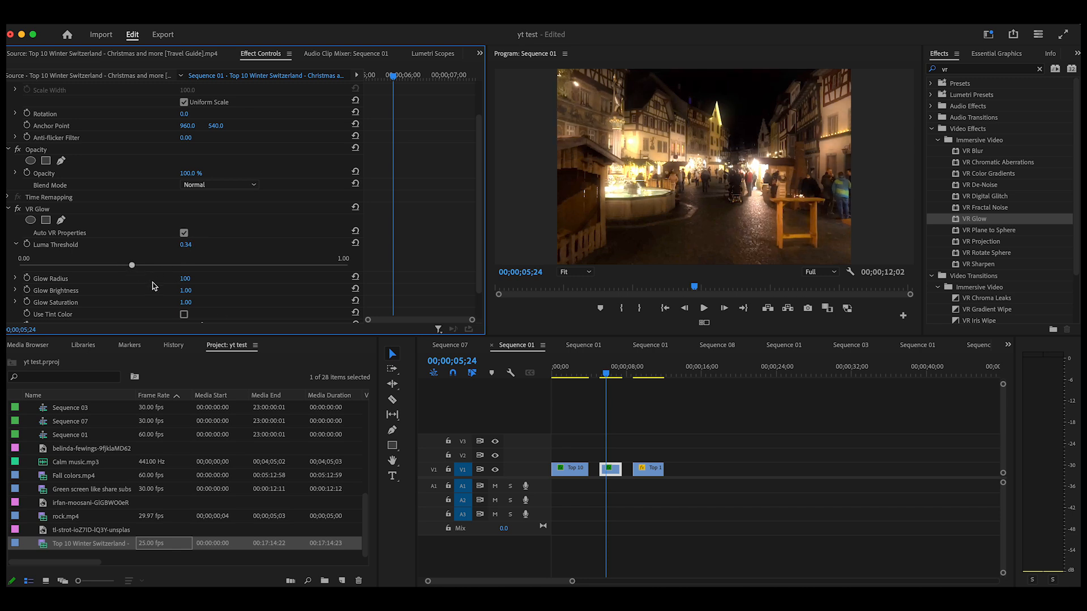
# Step: Set the Glow Brightness of the second clip's VR Glow to 0.50
pyautogui.scroll(-3, 348, 300)
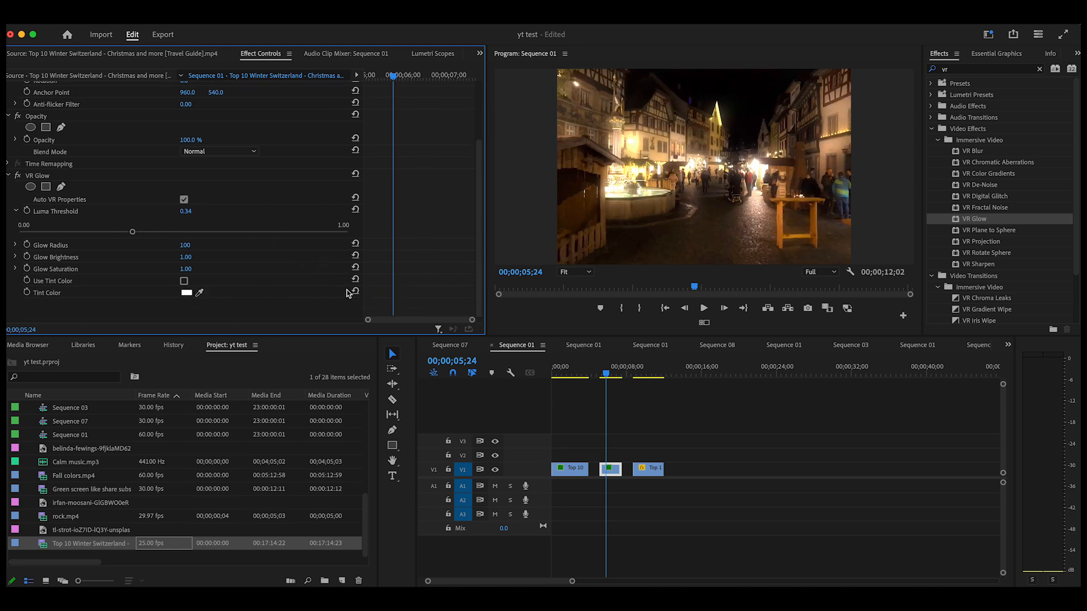
pyautogui.click(16, 257)
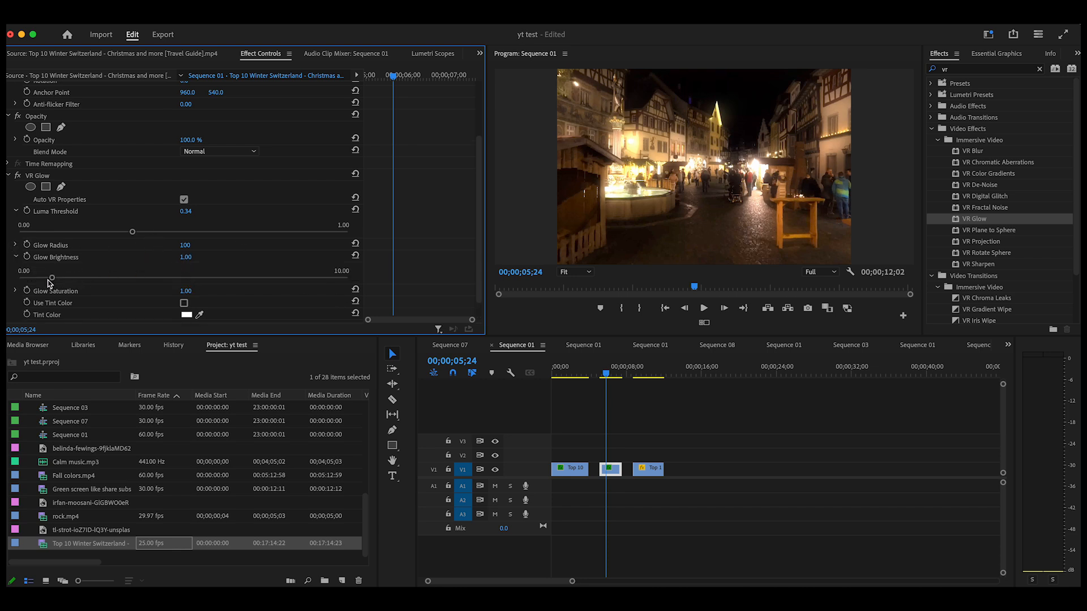
pyautogui.moveTo(52, 278); pyautogui.dragTo(34, 292)
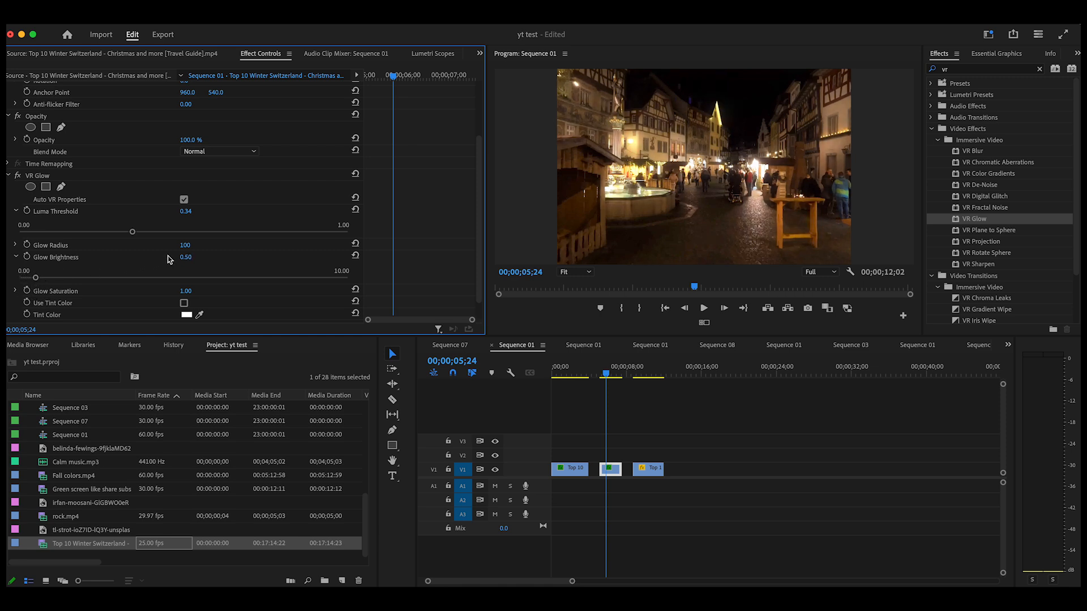
pyautogui.scroll(-1, 170, 260)
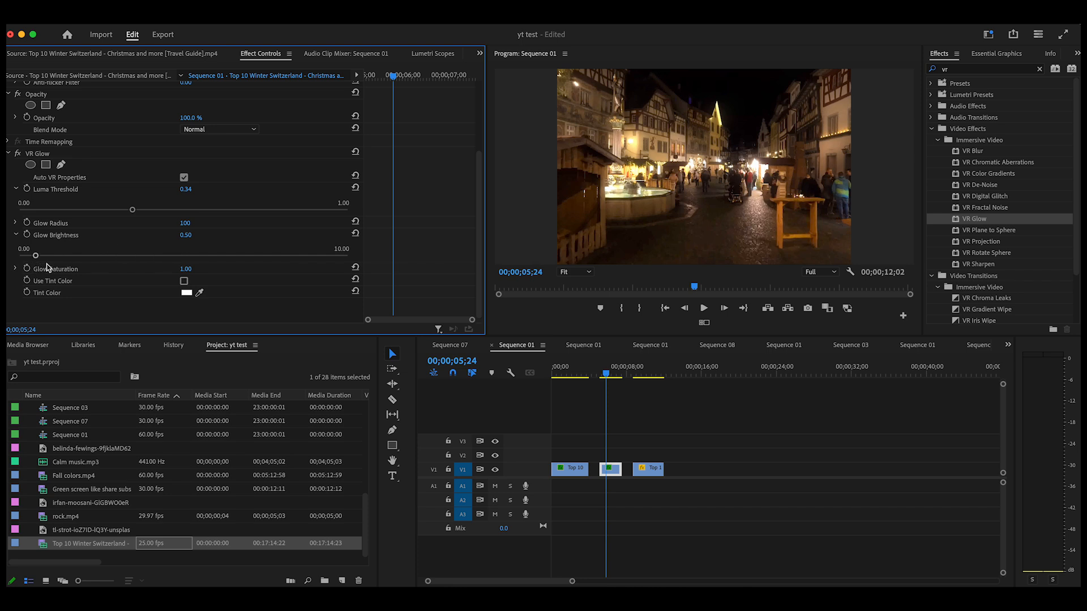
# Step: Place the playhead at 00;00;09;22 over the third clip and apply the VR Glow effect to that clip twice
pyautogui.click(610, 377)
pyautogui.moveTo(610, 378); pyautogui.dragTo(645, 392)
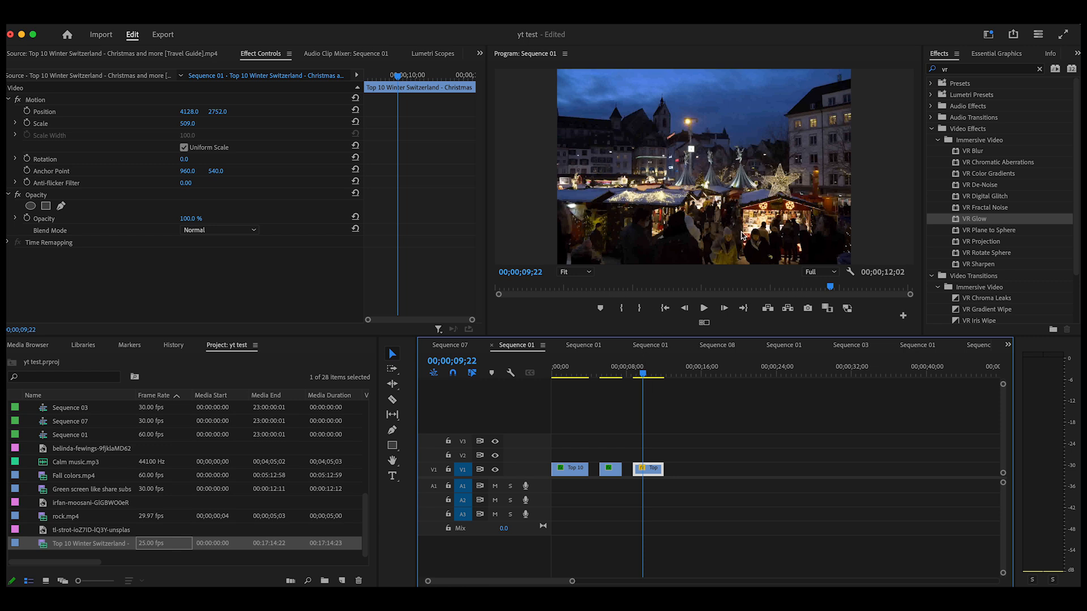
pyautogui.click(958, 225)
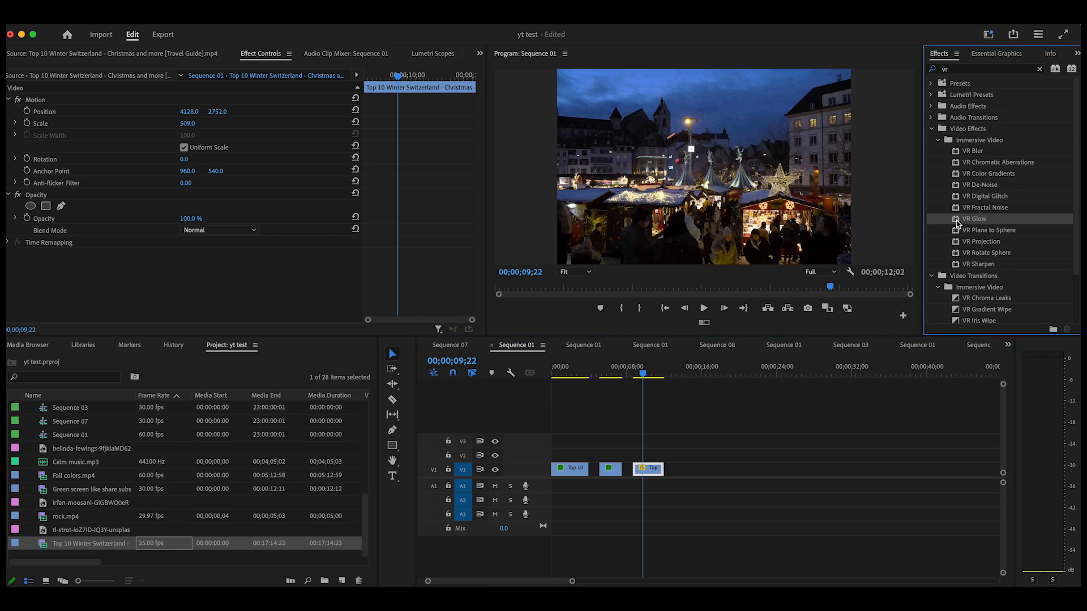
pyautogui.moveTo(958, 224); pyautogui.dragTo(646, 468)
pyautogui.moveTo(956, 223); pyautogui.dragTo(645, 467)
# Step: Set the Luma Threshold of the third clip's first VR Glow to 0.88 and disable that effect for comparison
pyautogui.scroll(-4, 136, 238)
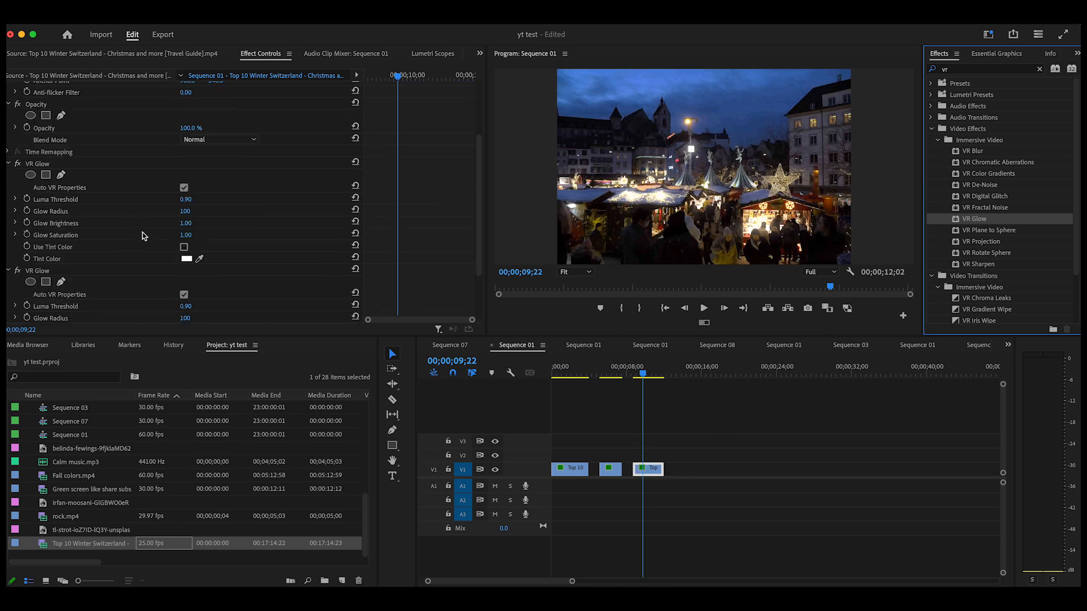
pyautogui.click(15, 201)
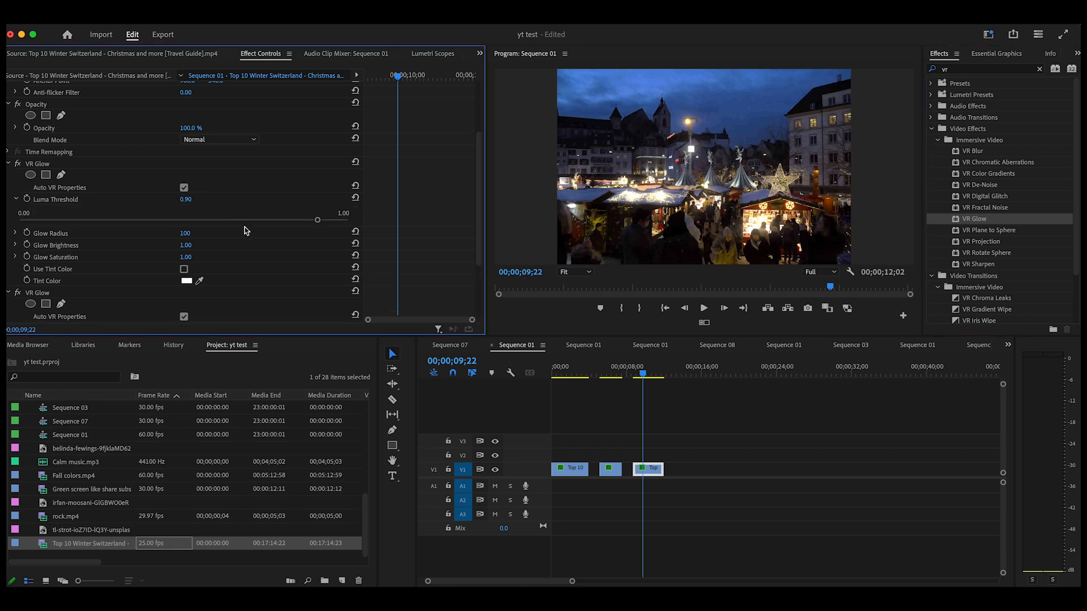
pyautogui.moveTo(320, 222)
pyautogui.mouseDown()
pyautogui.moveTo(25, 219)
pyautogui.moveTo(377, 221)
pyautogui.moveTo(311, 222)
pyautogui.mouseUp()
pyautogui.click(18, 163)
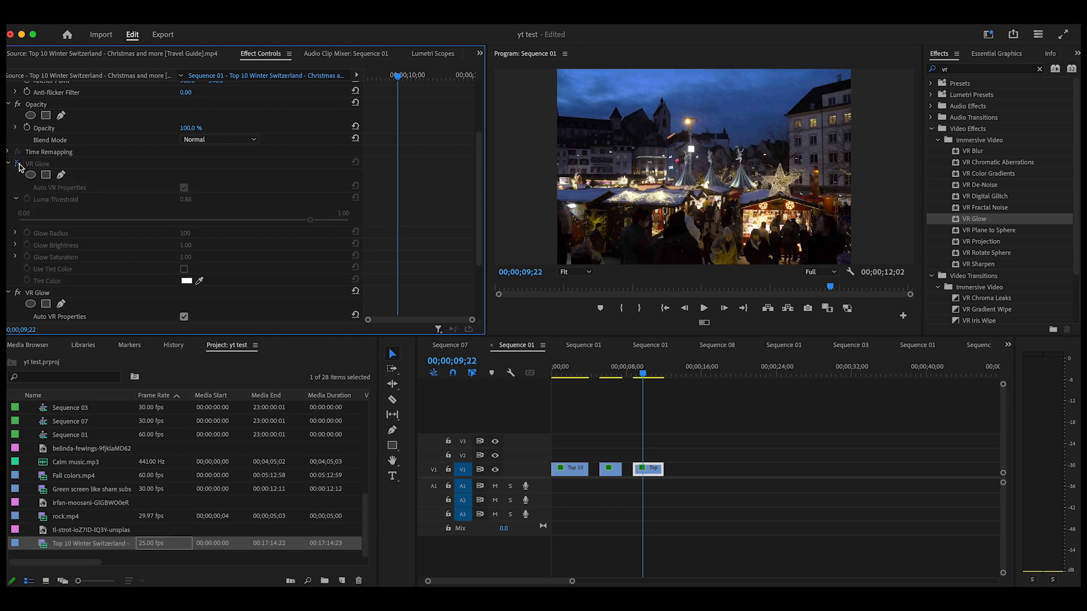
# Step: Re-enable the third clip's first VR Glow and set its Glow Brightness to 1.67
pyautogui.click(18, 164)
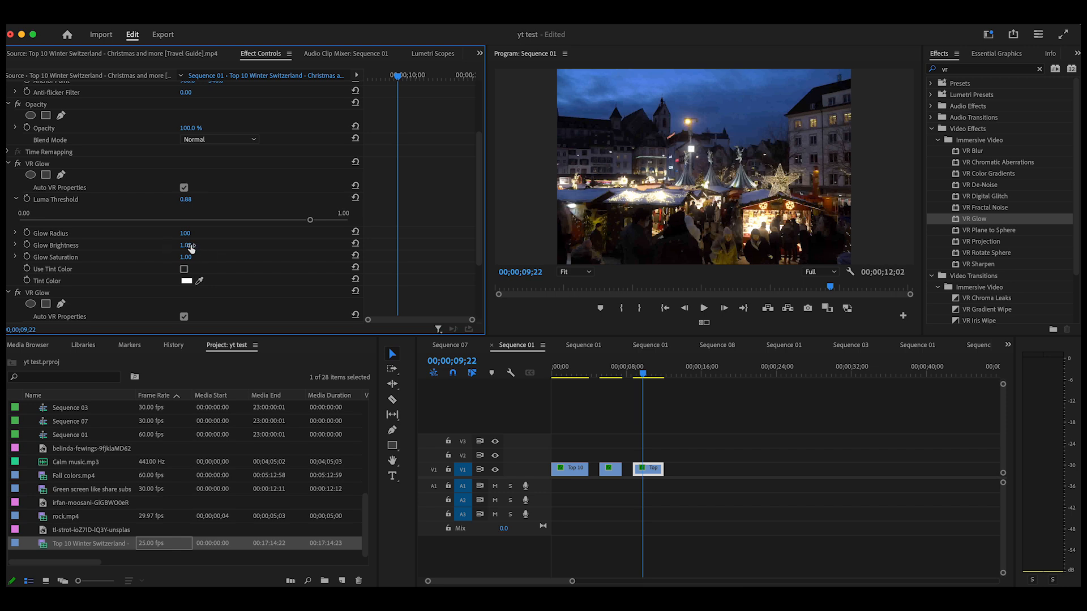
pyautogui.click(15, 245)
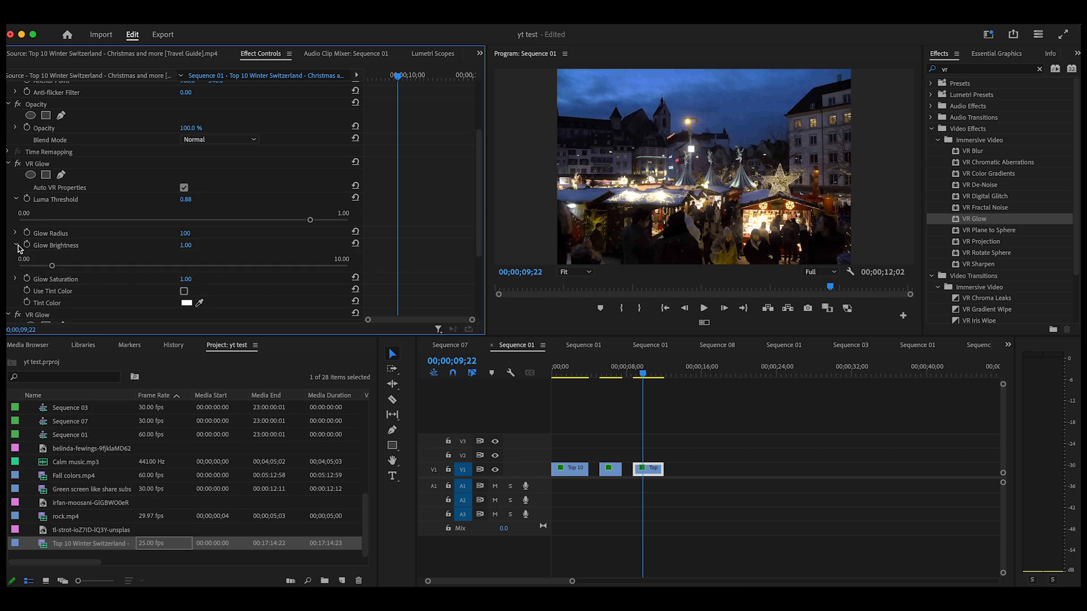
pyautogui.moveTo(52, 270); pyautogui.dragTo(246, 281)
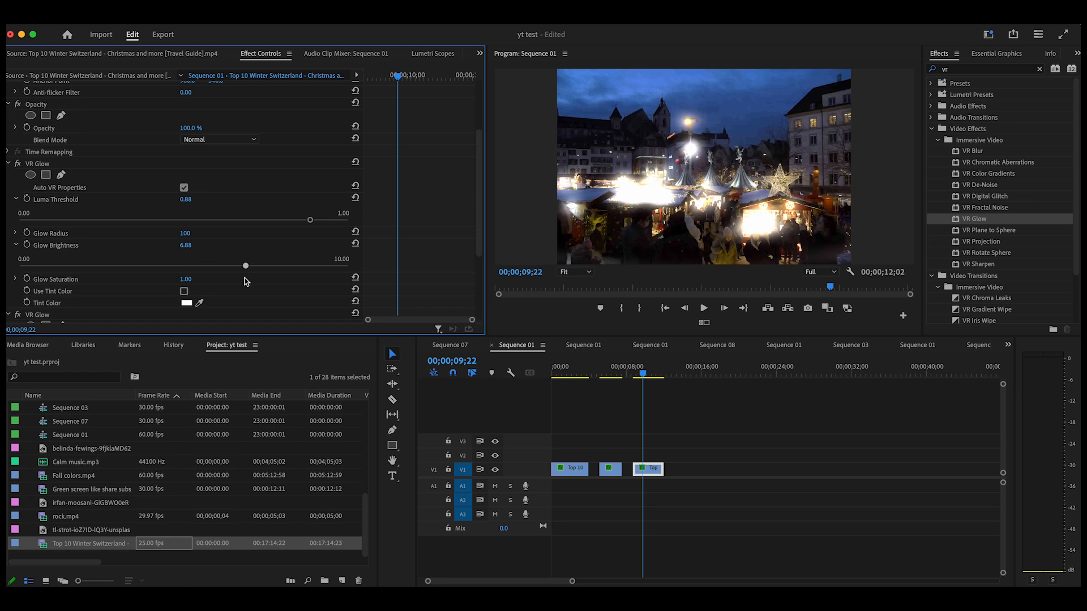
pyautogui.moveTo(247, 282); pyautogui.dragTo(73, 275)
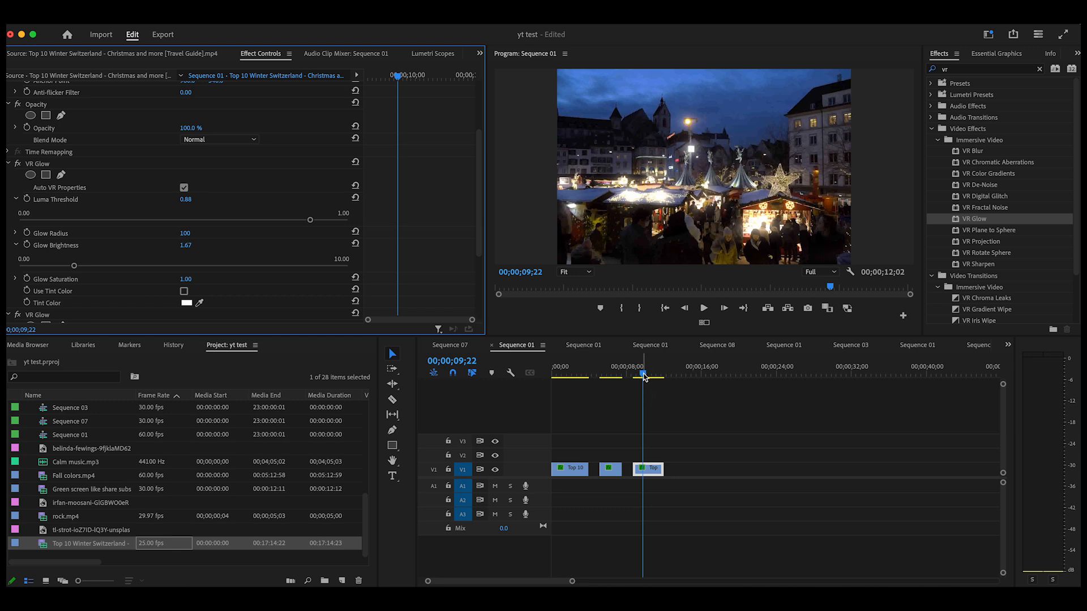
# Step: Move the playhead back over the second clip, to 00;00;06;08, to review its glow
pyautogui.moveTo(643, 378); pyautogui.dragTo(611, 383)
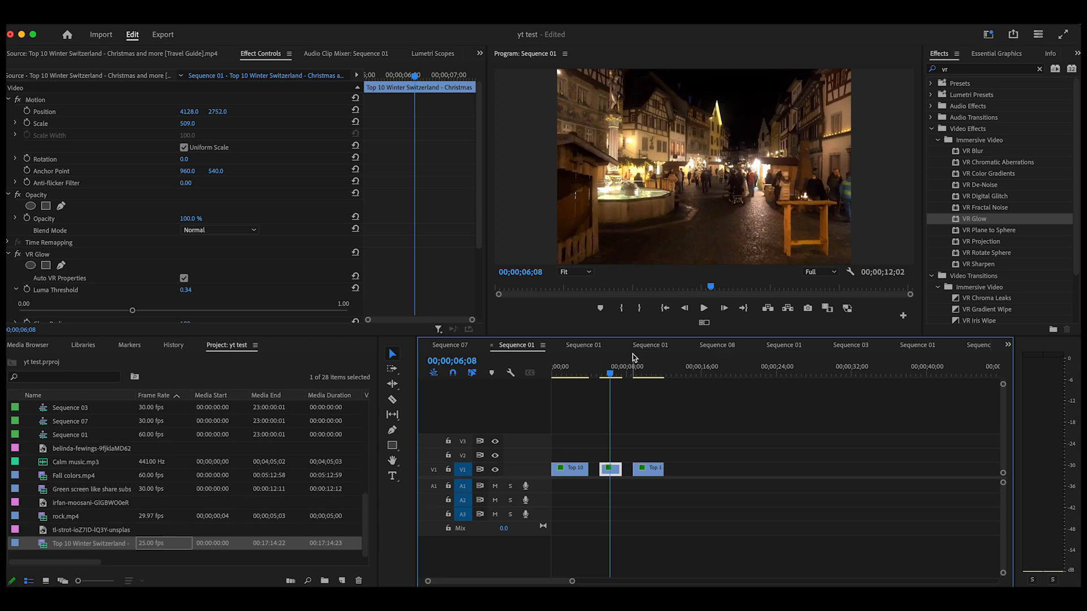
pyautogui.moveTo(611, 383)
pyautogui.mouseDown()
pyautogui.moveTo(658, 391)
pyautogui.moveTo(565, 392)
pyautogui.moveTo(654, 396)
pyautogui.moveTo(564, 403)
pyautogui.moveTo(585, 378)
pyautogui.moveTo(611, 395)
pyautogui.mouseUp()
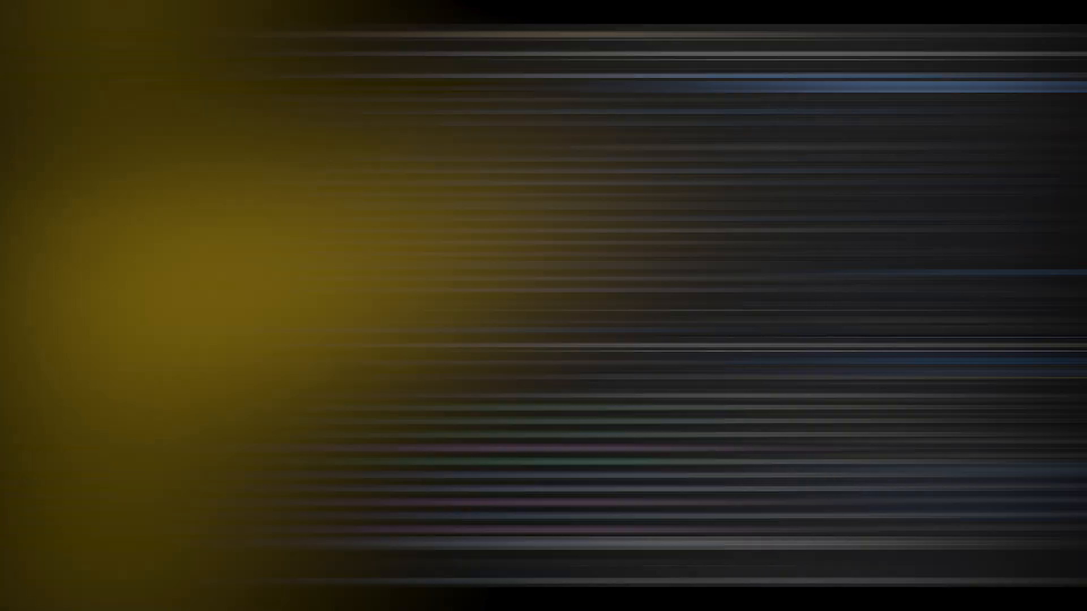